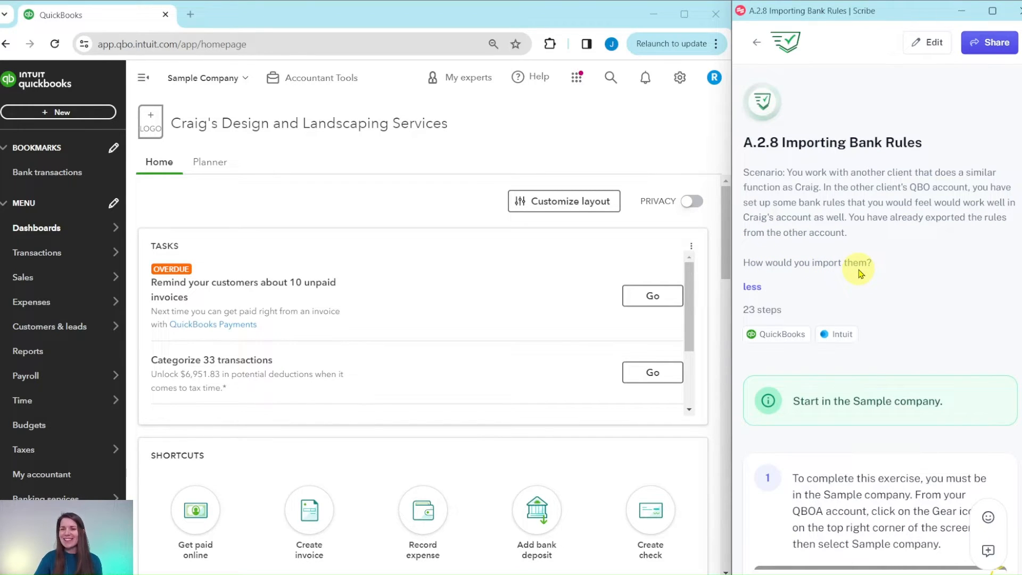
Switch to the Bank_rules_file_22 workbook in Excel and save it as an Excel 97-2003 Workbook (*.xls), overwriting the existing copy
scroll(867, 258, down, 5)
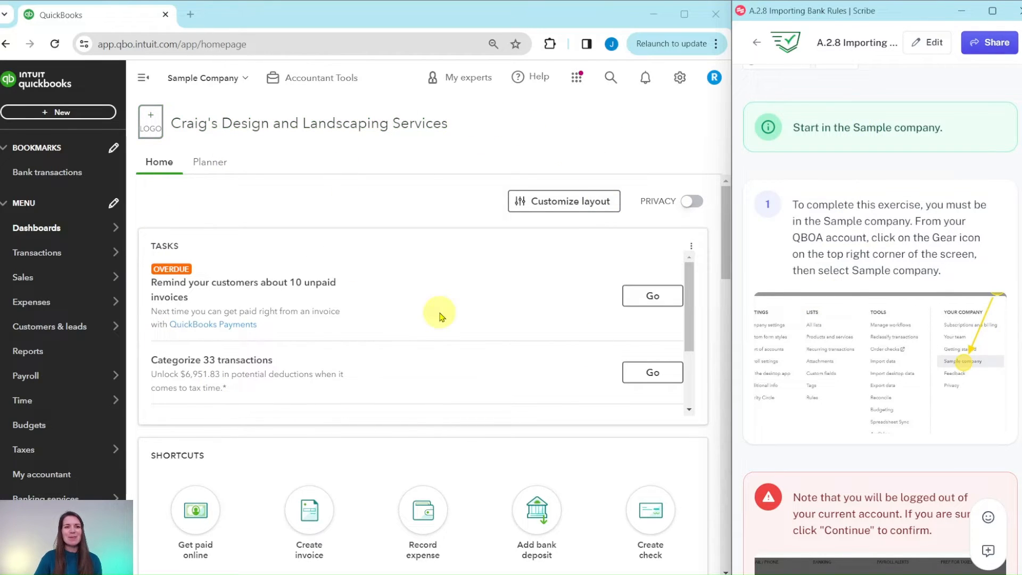
scroll(849, 257, down, 7)
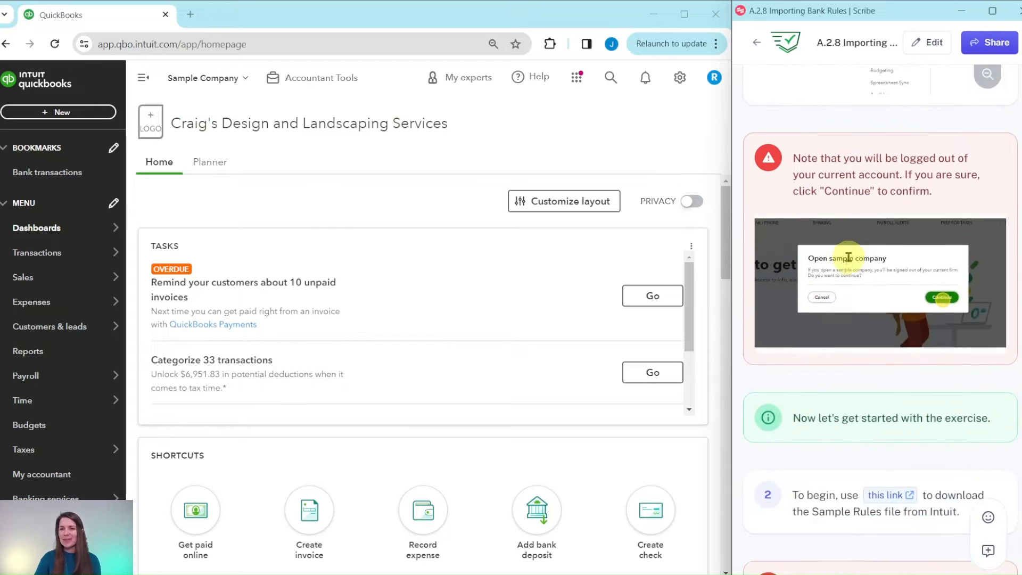
scroll(848, 260, down, 5)
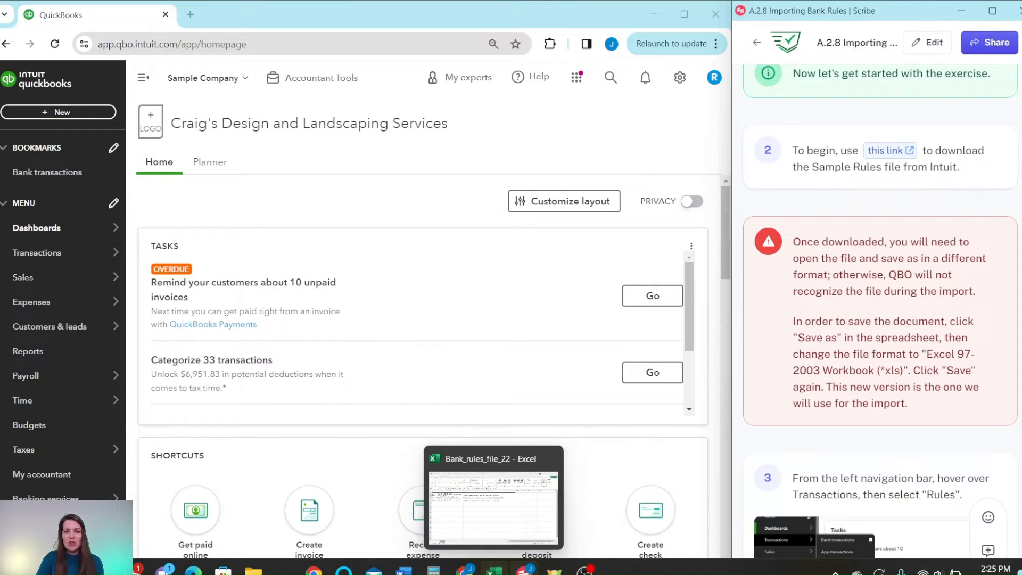
click(495, 570)
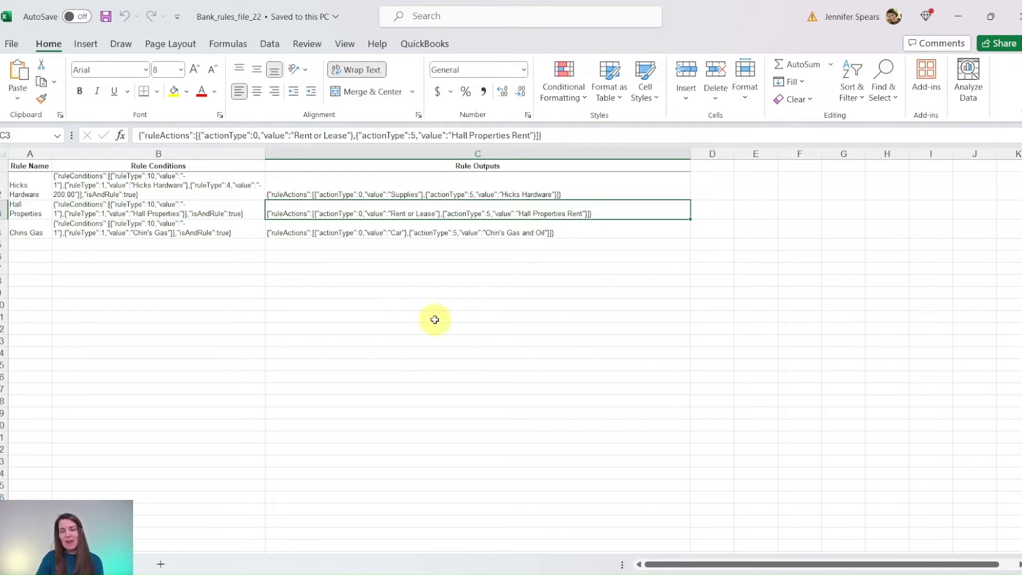
click(12, 44)
click(30, 253)
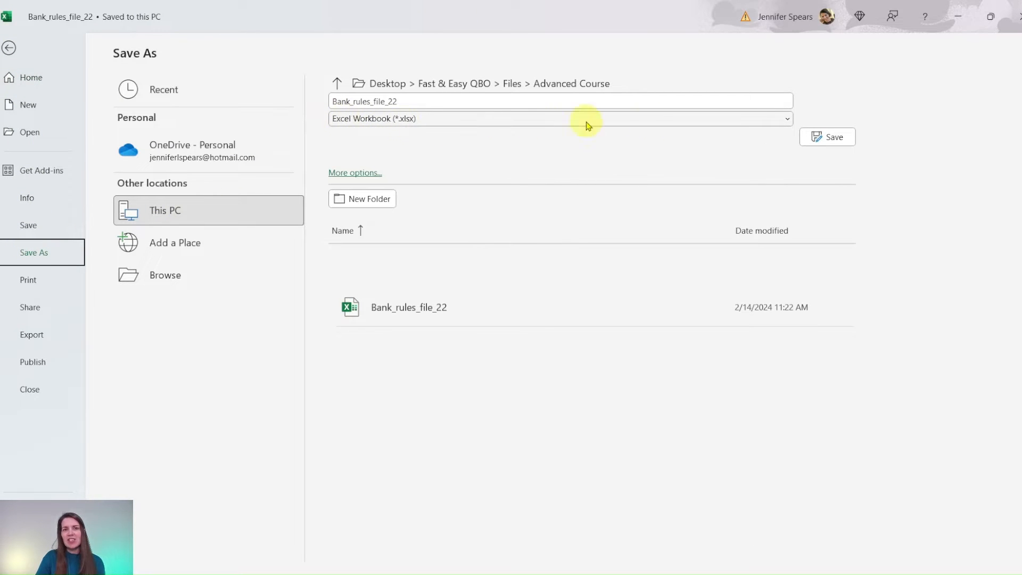
click(784, 120)
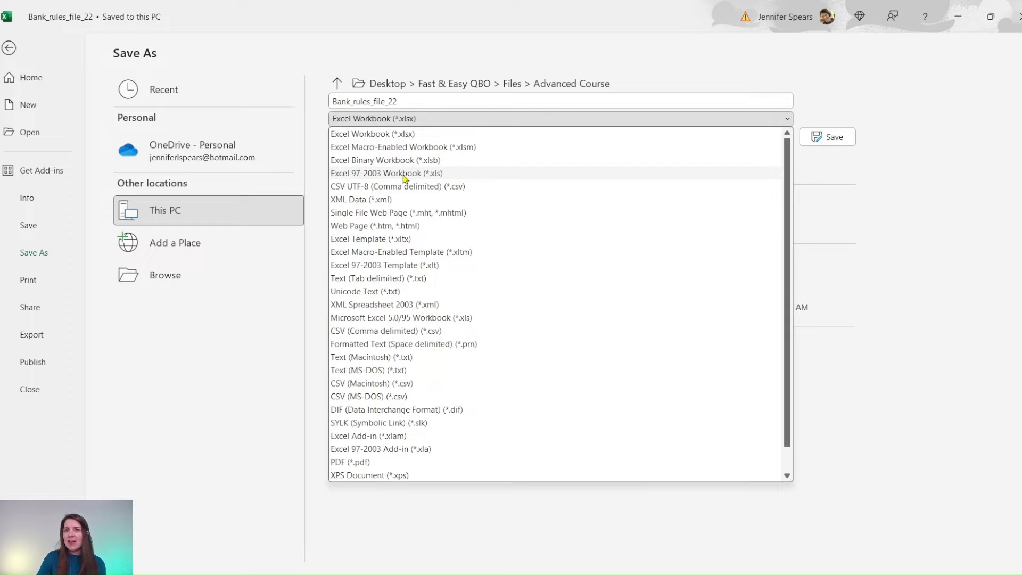
click(404, 176)
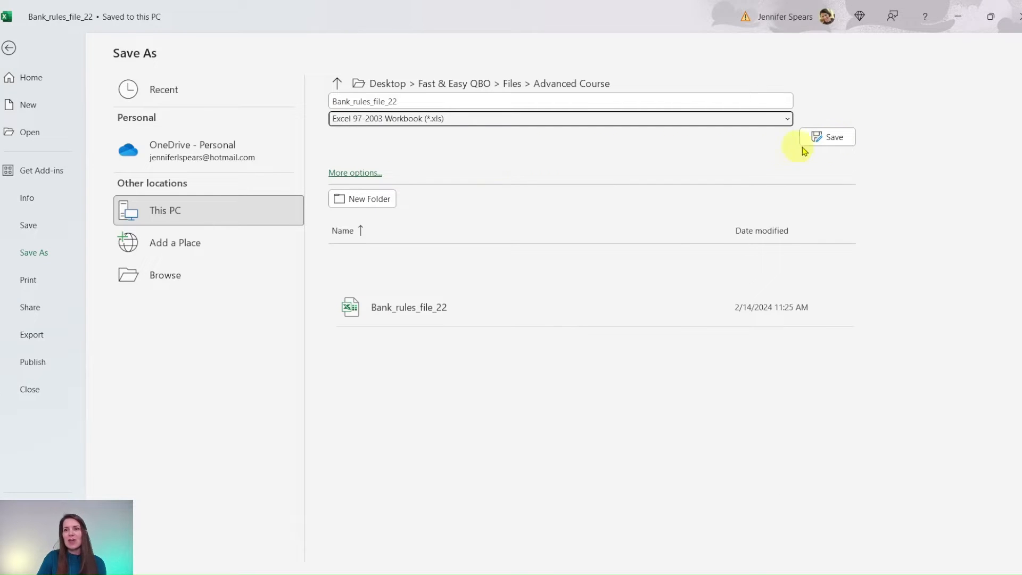
click(835, 137)
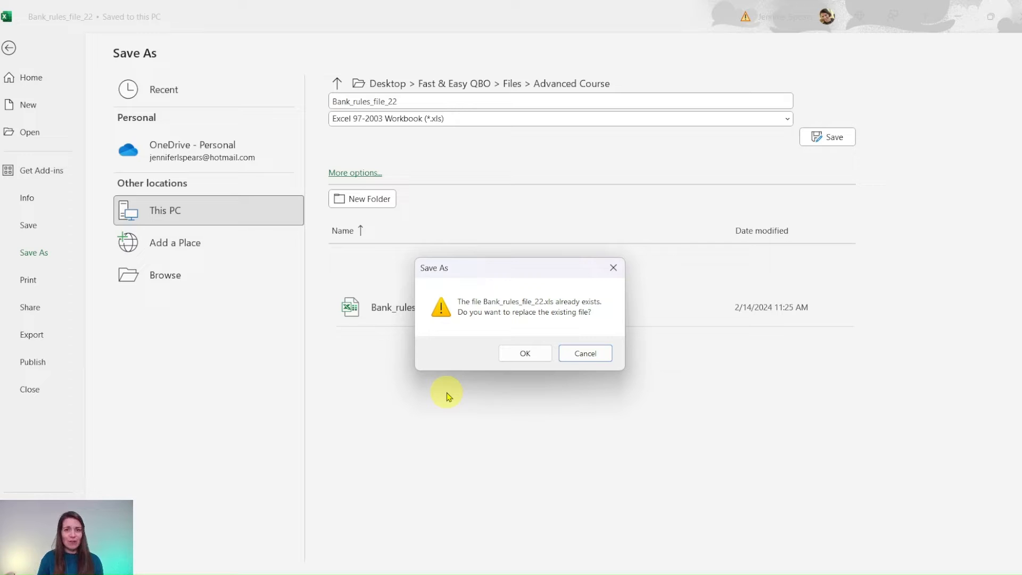
click(521, 354)
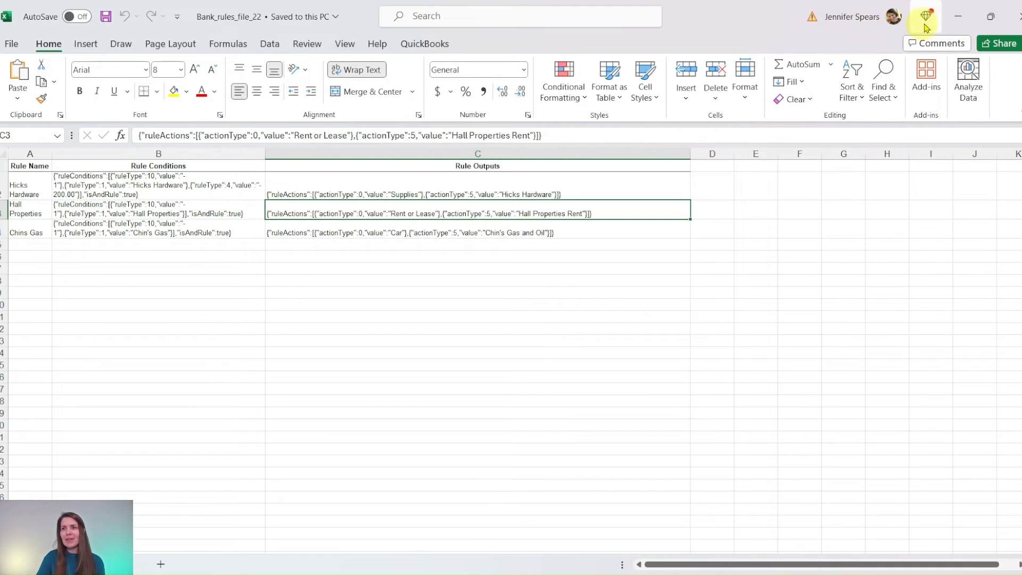
Switch back to QuickBooks in the browser and open the bank rules list for the sample company
click(959, 17)
scroll(863, 255, down, 1)
scroll(862, 256, down, 5)
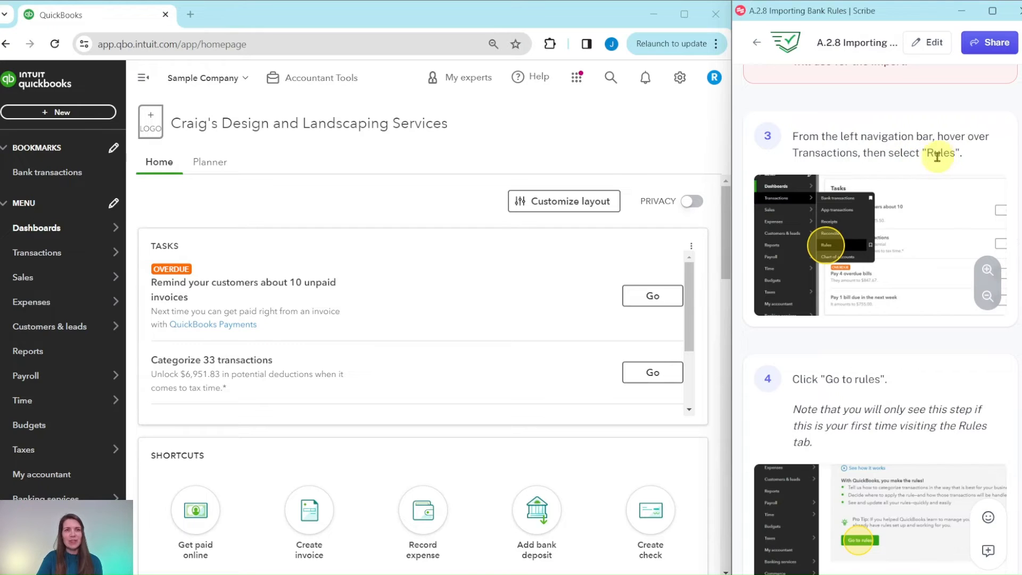
mouse_move(24, 267)
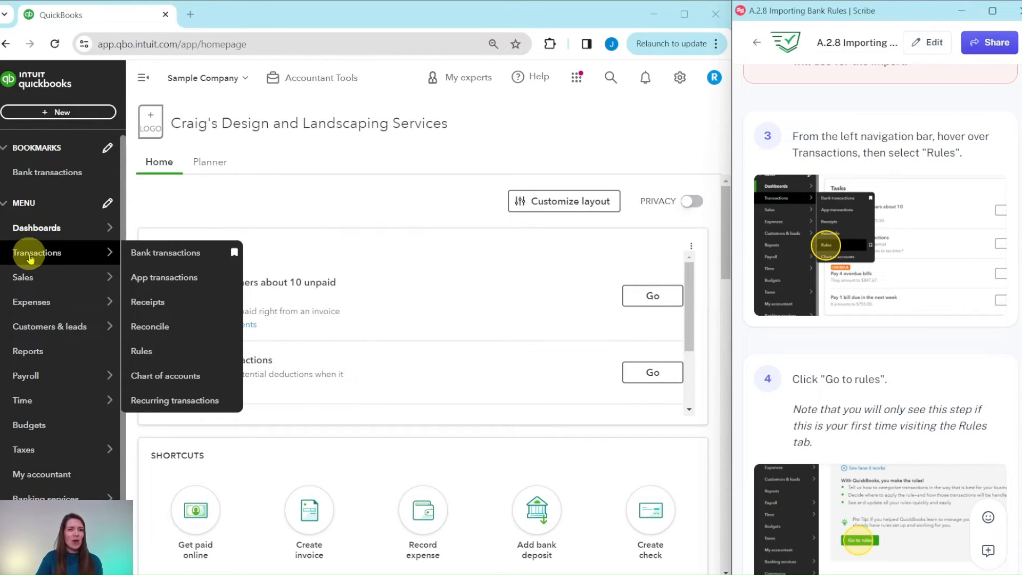
click(143, 351)
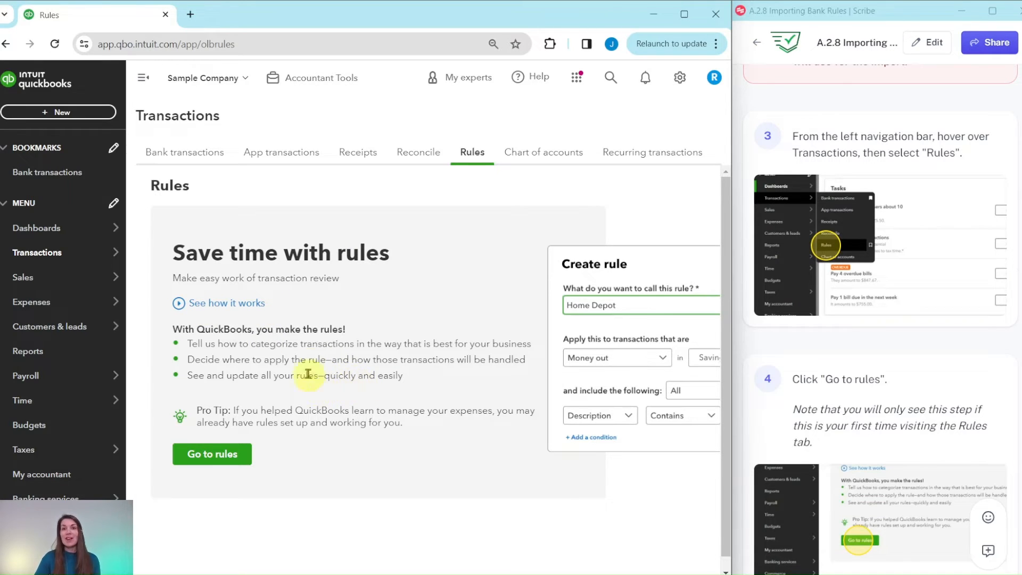
click(212, 463)
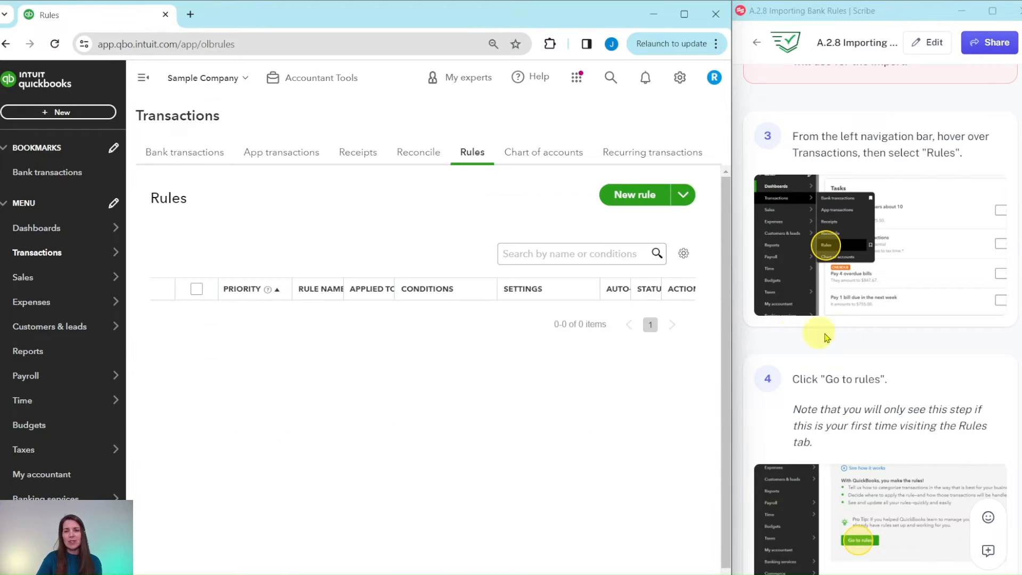
Start a rules import and upload Bank_rules_file_22 from the Advanced Course folder
scroll(870, 324, down, 9)
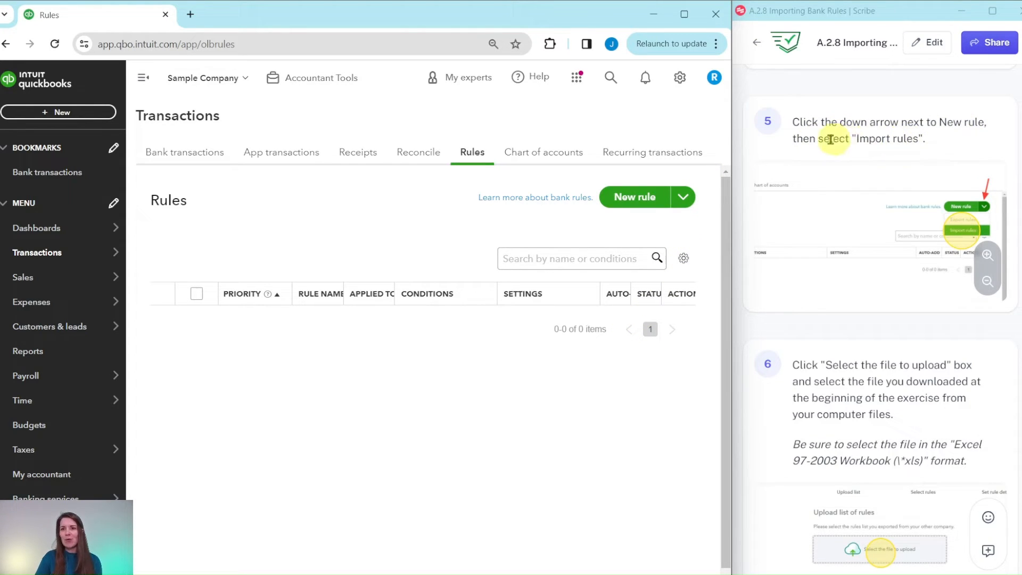
click(682, 198)
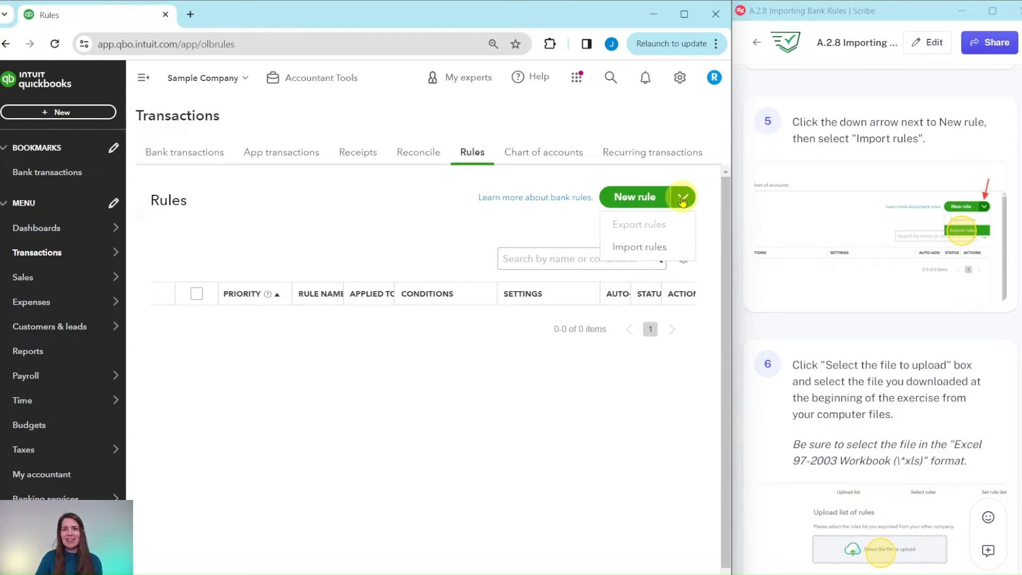
click(640, 248)
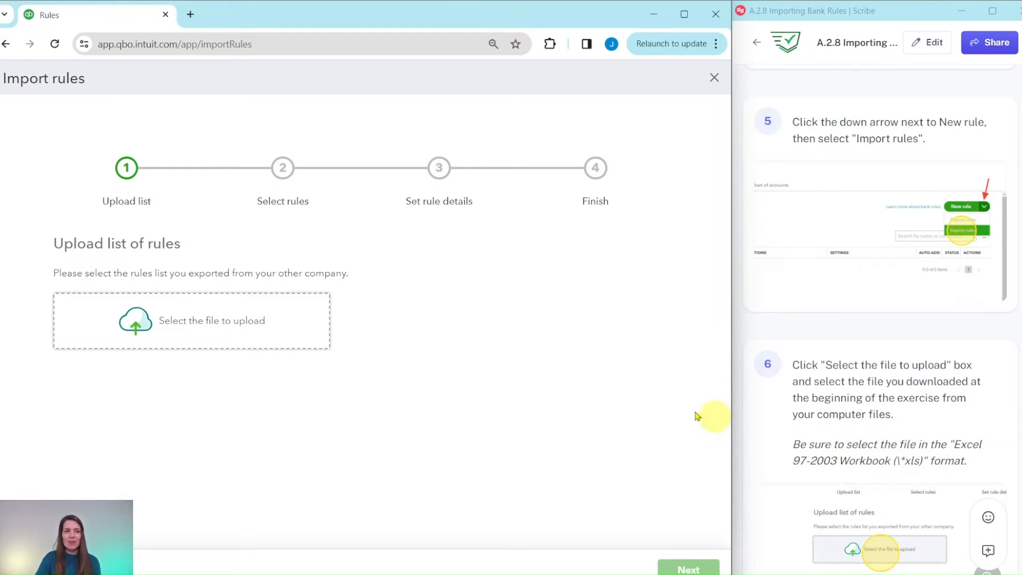
click(197, 326)
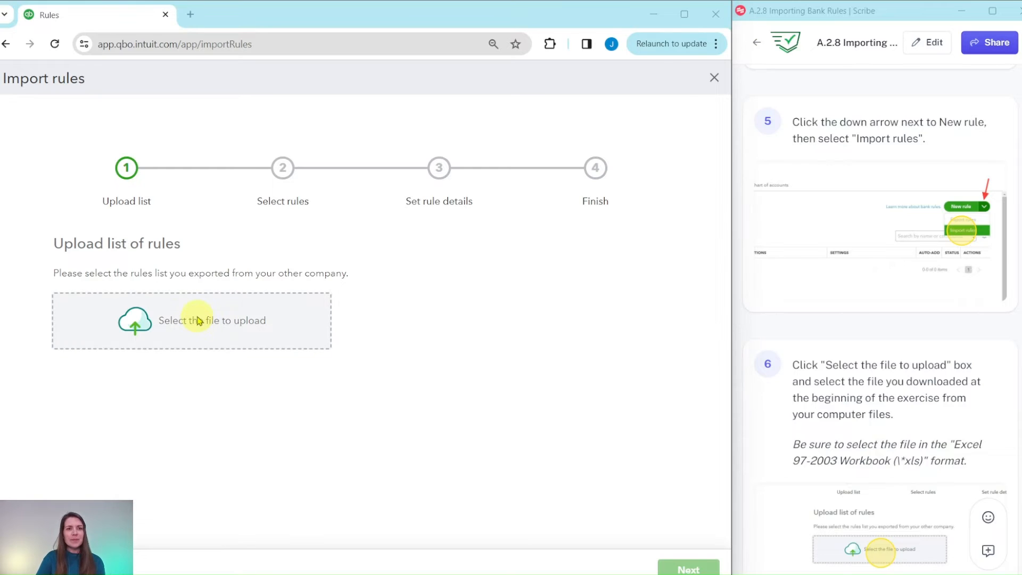
click(116, 112)
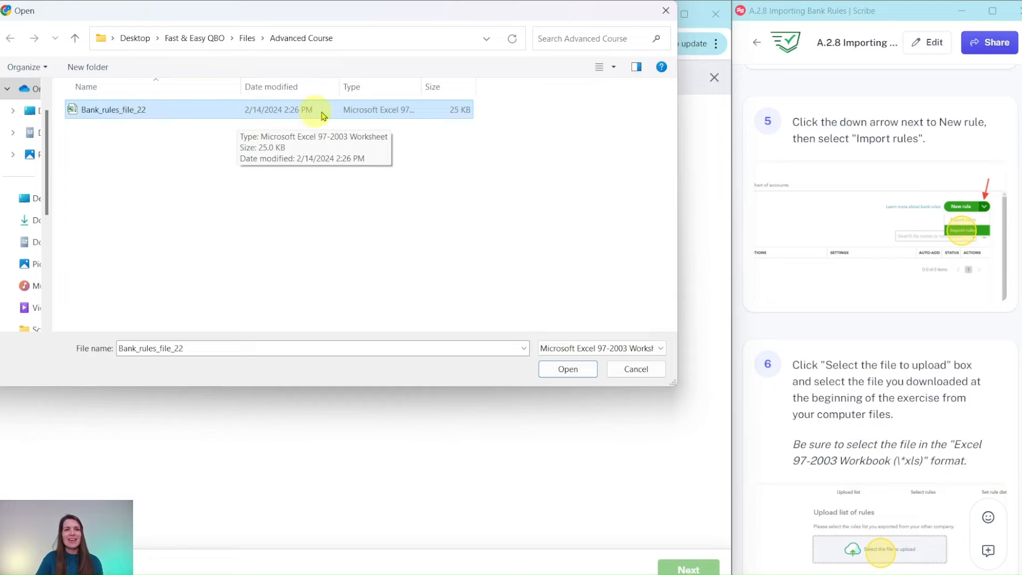
drag(420, 87, 458, 92)
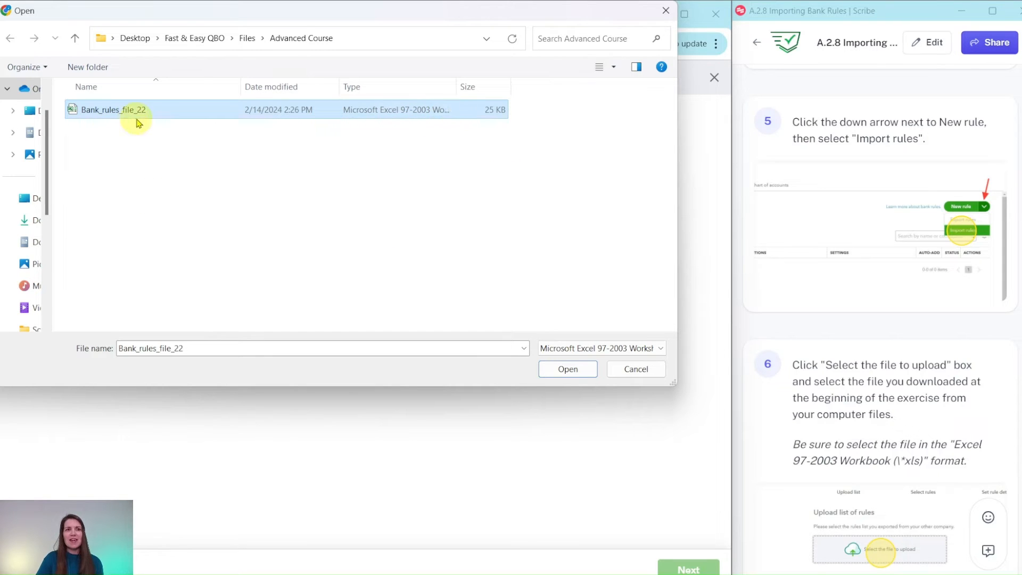
click(567, 368)
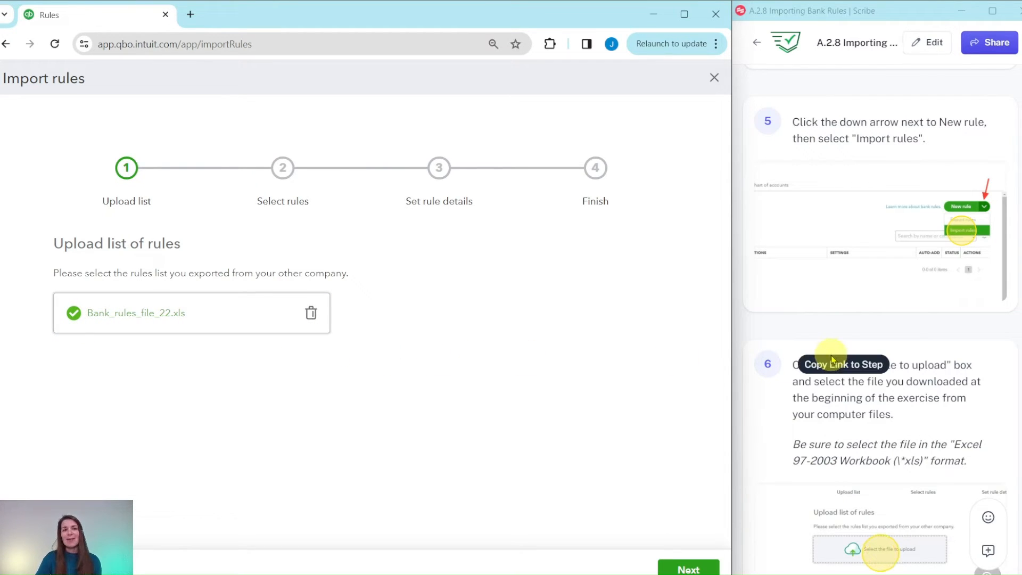
Continue with the uploaded list and accept all three rules for import: Hicks Hardware, Hall Properties and Chins Gas
scroll(832, 360, down, 10)
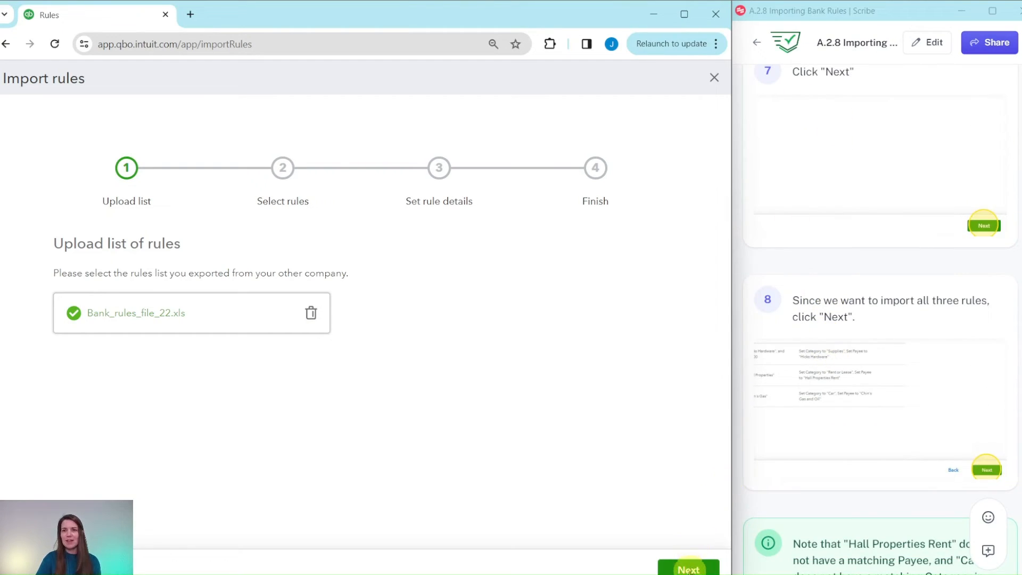
click(690, 573)
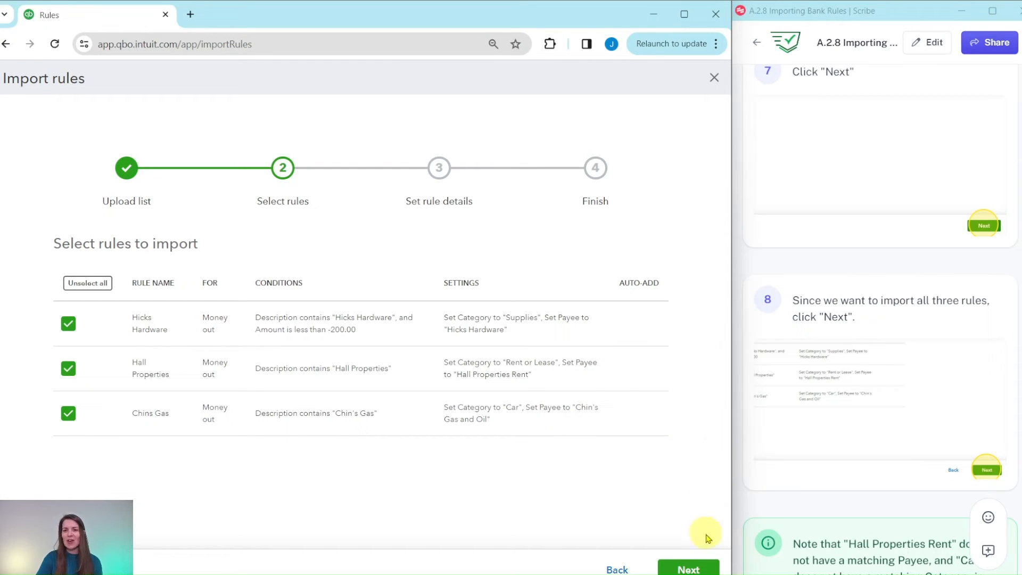
click(696, 569)
Match the payee Hall Properties Rent to Hall Properties and the category Car to Automobile
scroll(846, 226, down, 8)
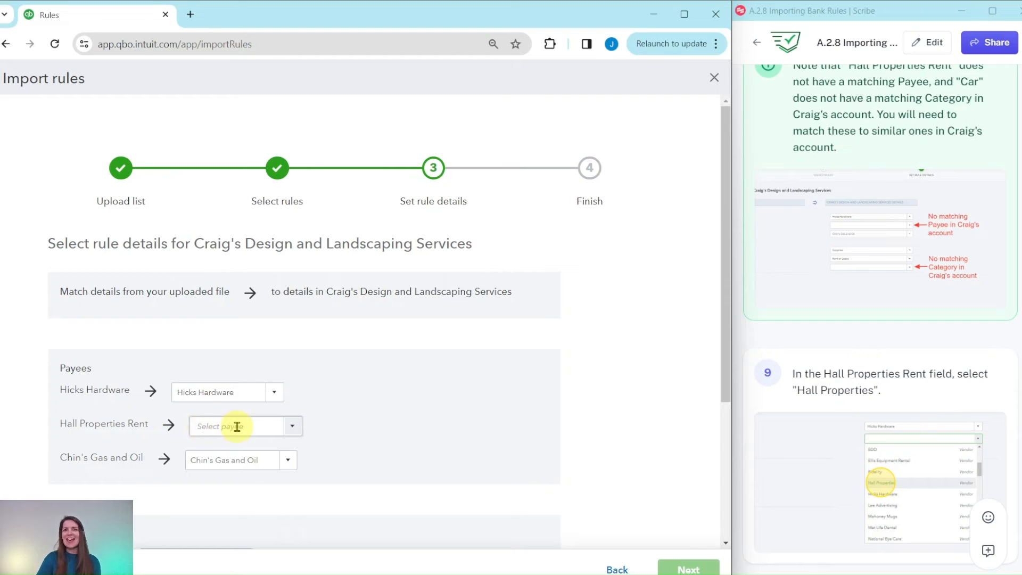
scroll(385, 358, down, 1)
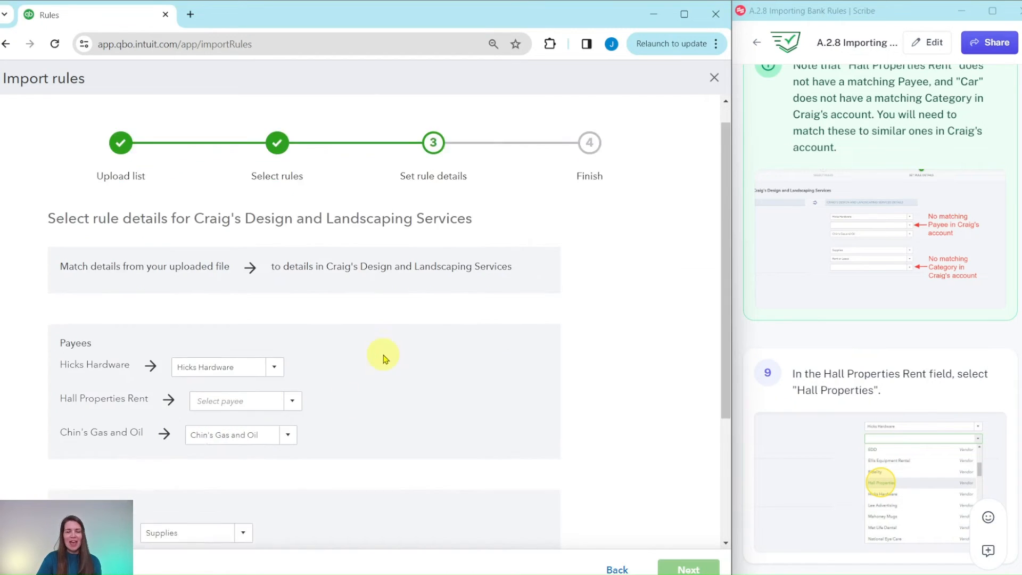
scroll(385, 358, down, 3)
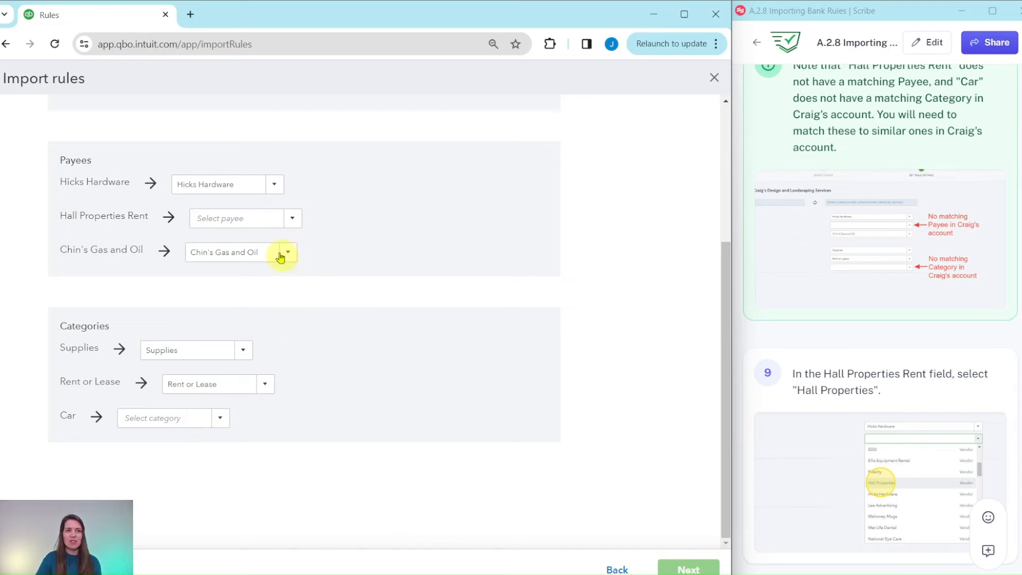
scroll(796, 335, down, 4)
scroll(805, 216, down, 1)
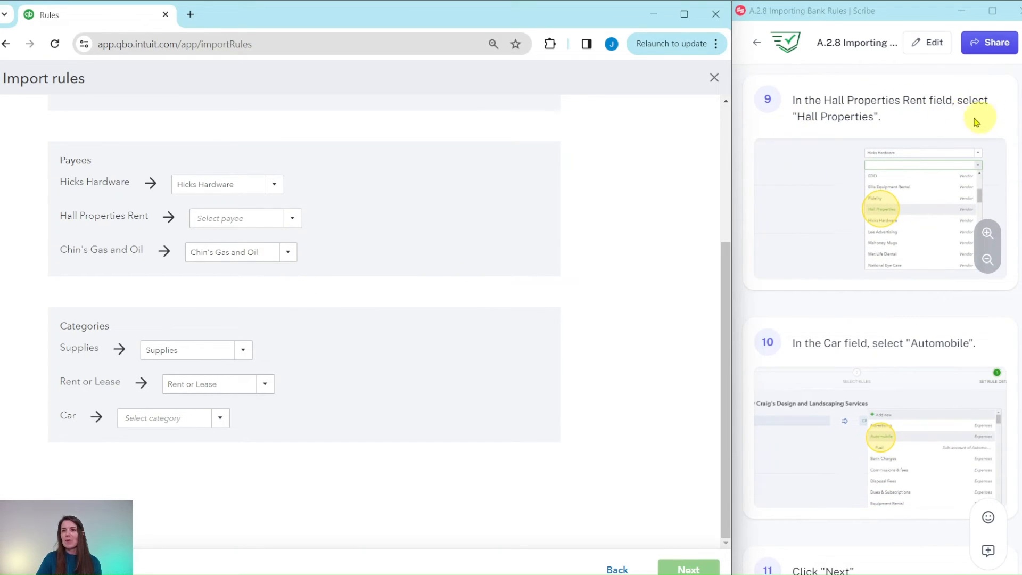
click(291, 220)
scroll(258, 283, down, 5)
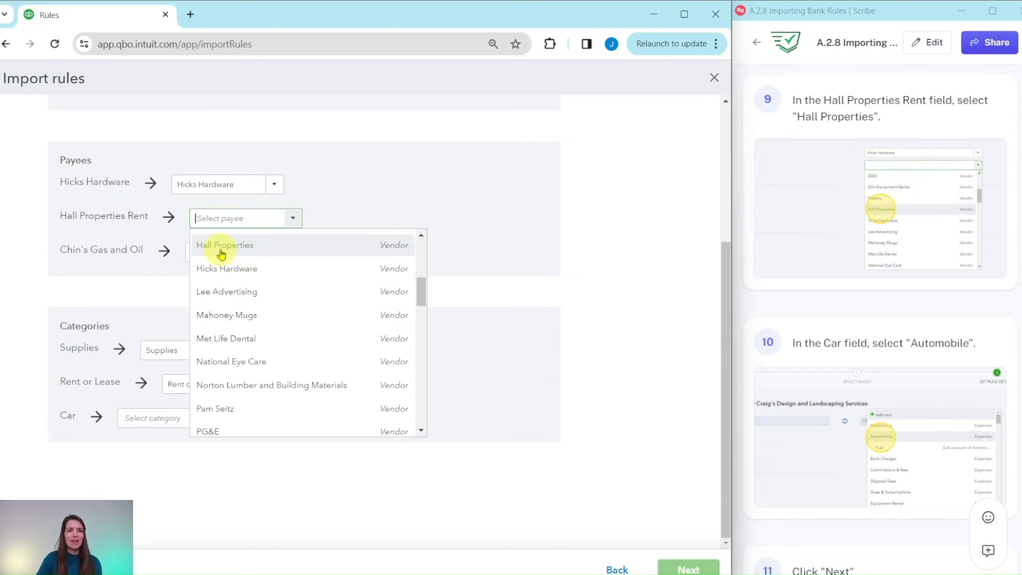
click(221, 246)
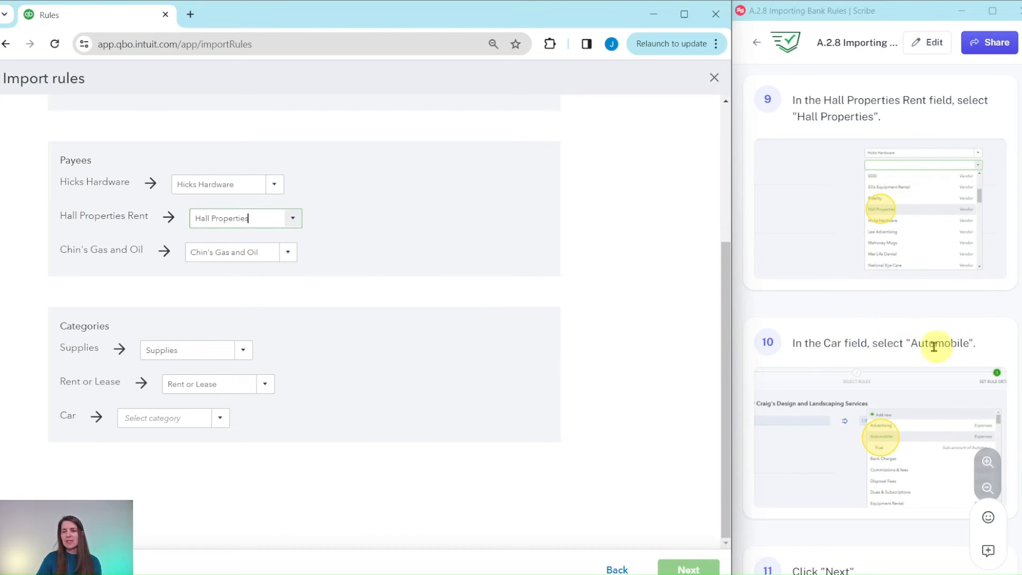
click(219, 421)
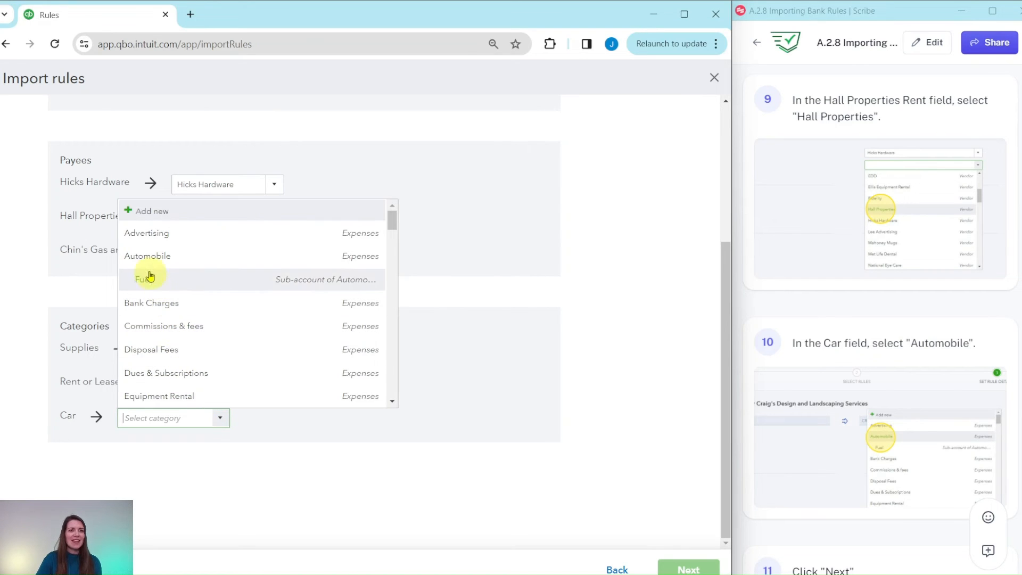
click(145, 259)
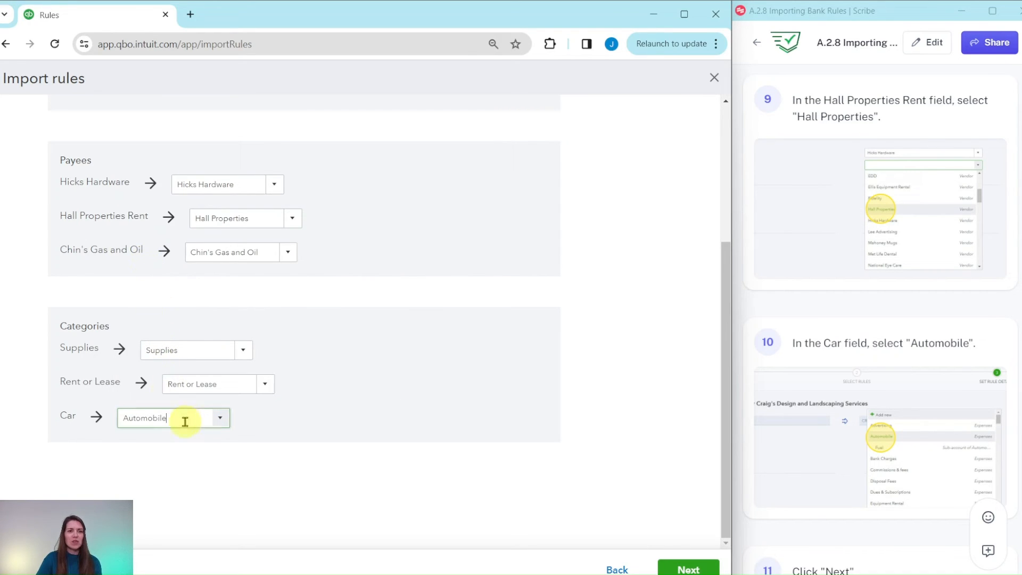
Submit the matched rule details and finish the import, returning to the rules list
scroll(813, 395, down, 5)
scroll(813, 395, down, 2)
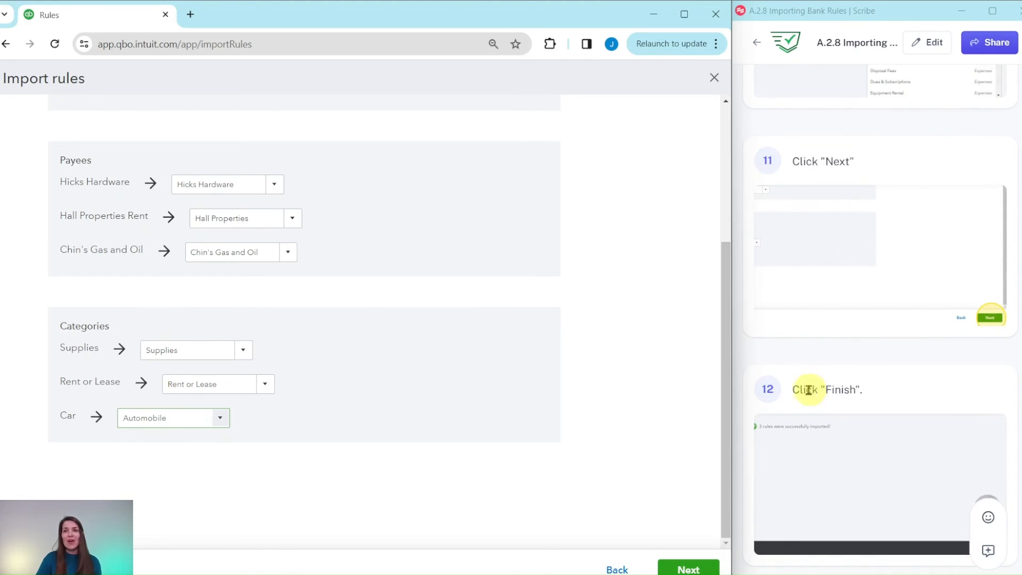
click(689, 570)
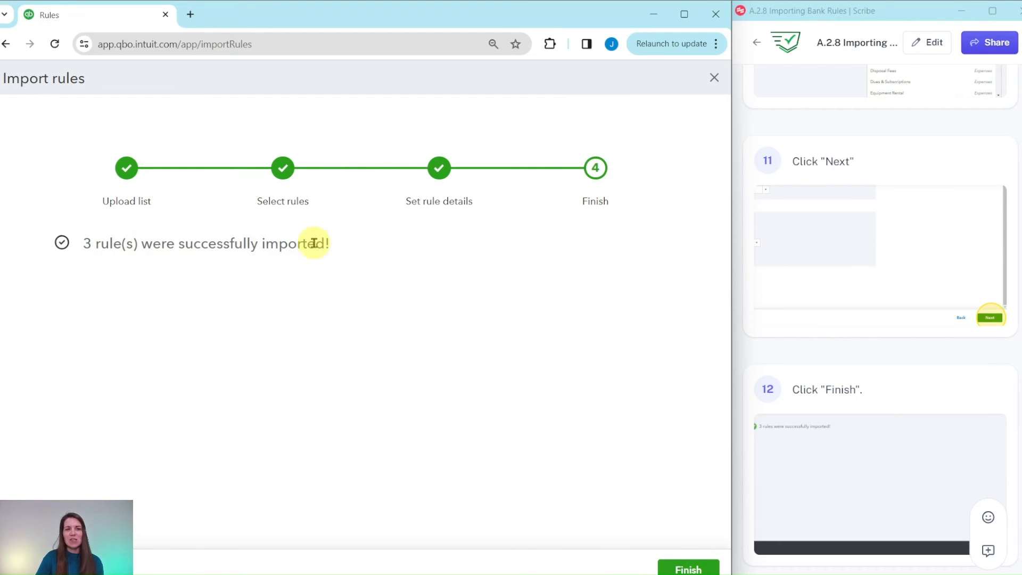
click(692, 569)
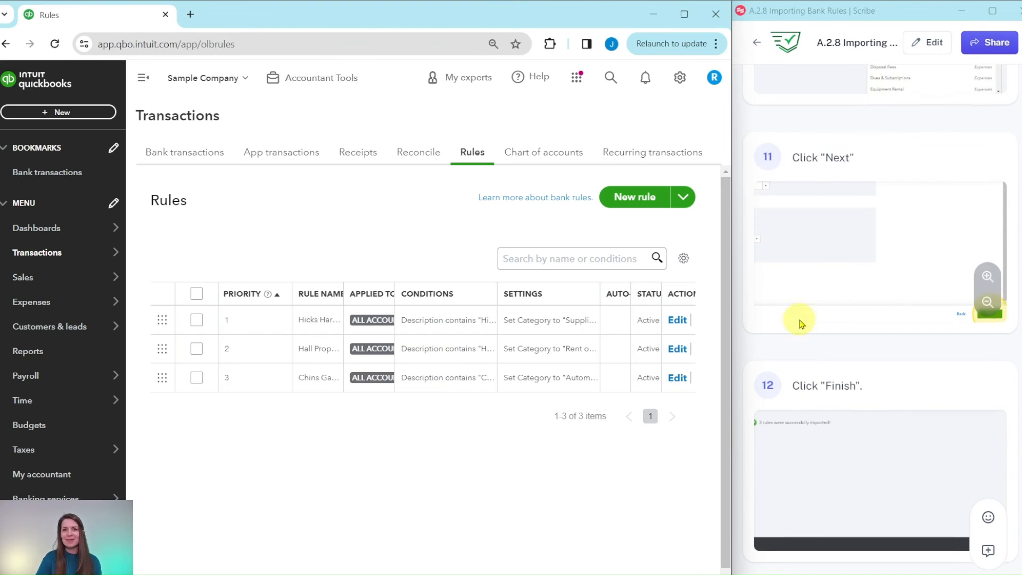
Open the bank transactions page and dismiss the bank connection pop-up
scroll(803, 322, down, 5)
scroll(803, 322, down, 4)
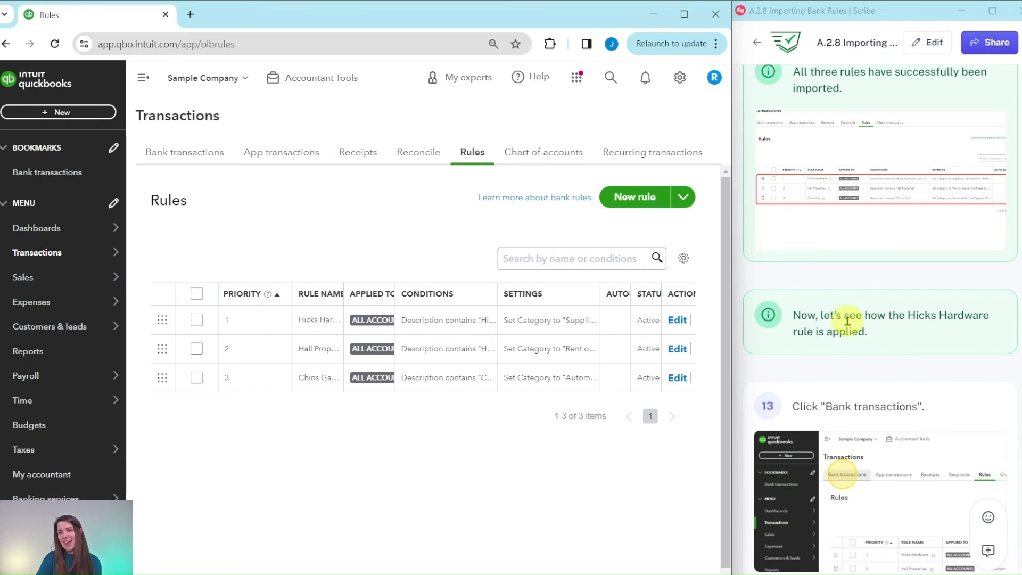
scroll(844, 319, down, 5)
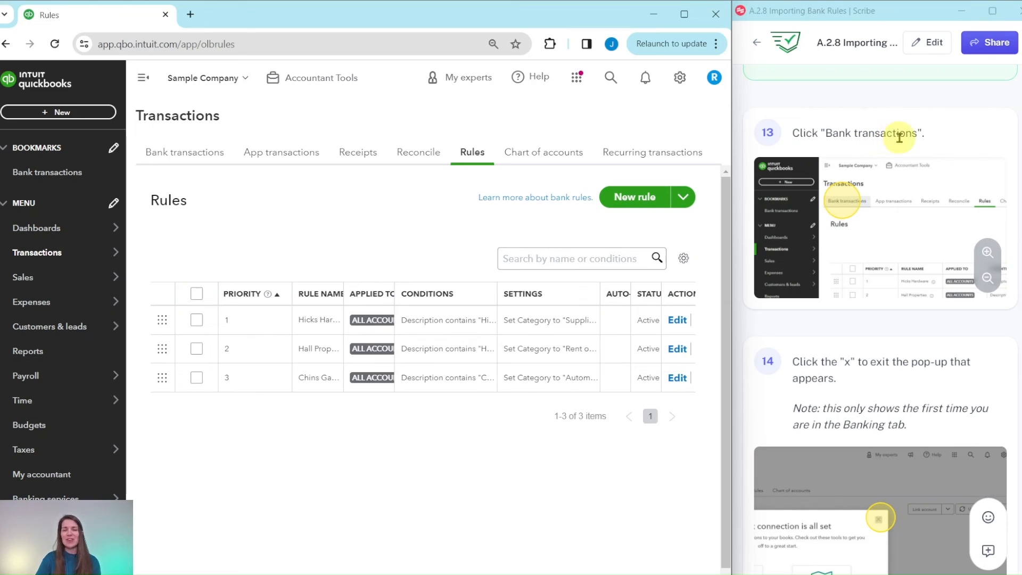
click(182, 158)
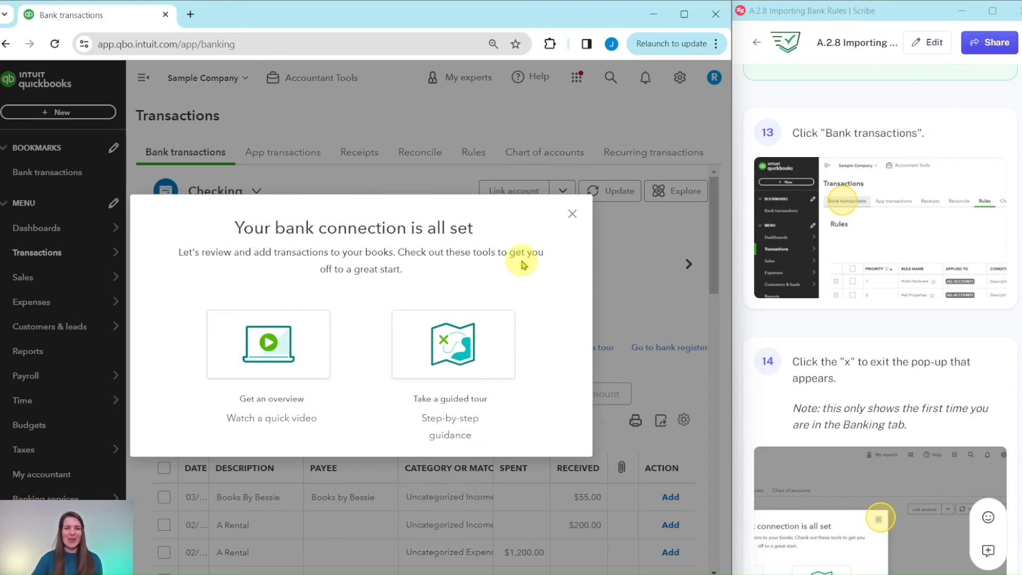
click(573, 215)
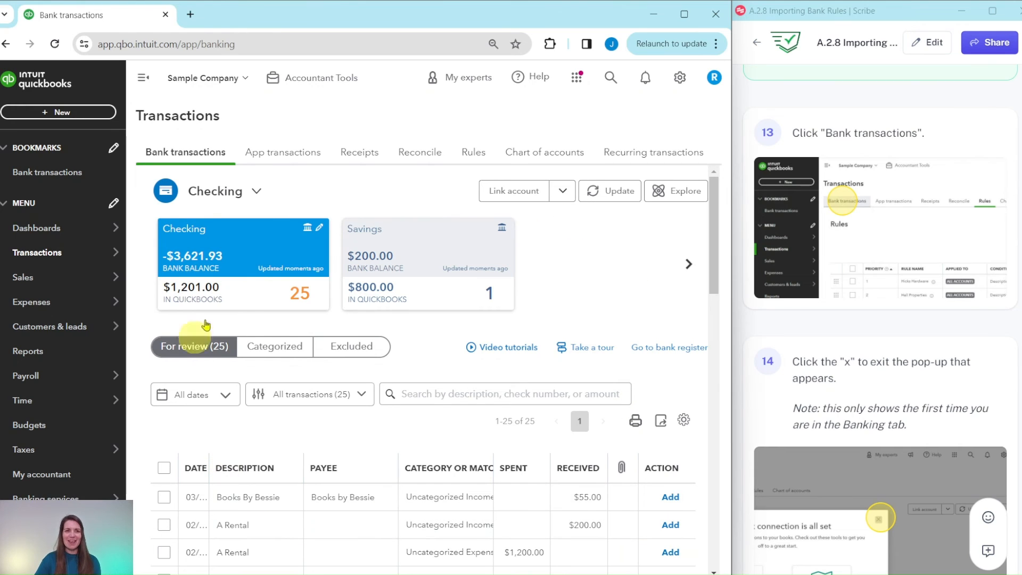
Look through the Checking account's transactions for review to find where the Hicks Hardware rule is applied
scroll(852, 338, down, 10)
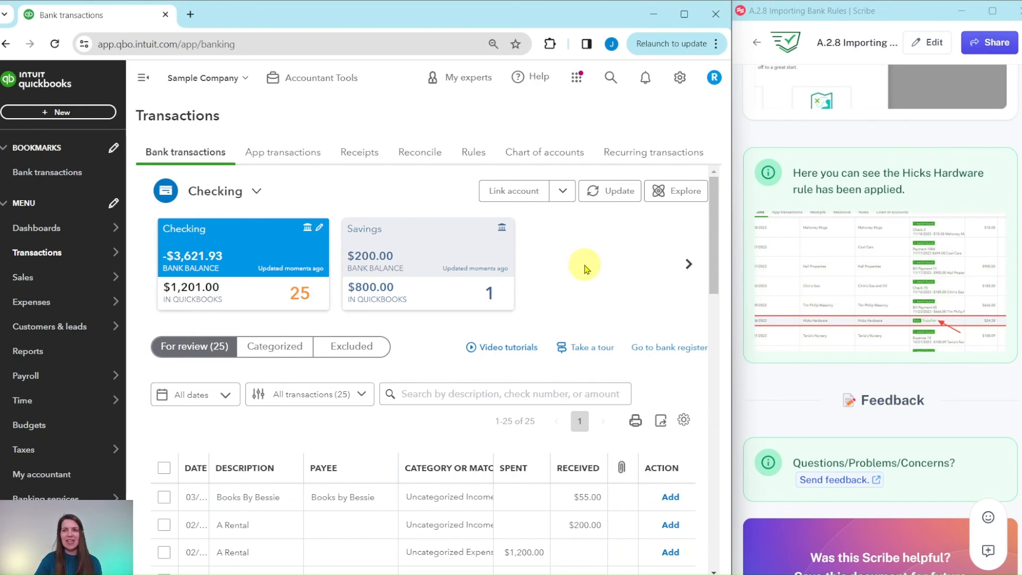
scroll(583, 267, down, 6)
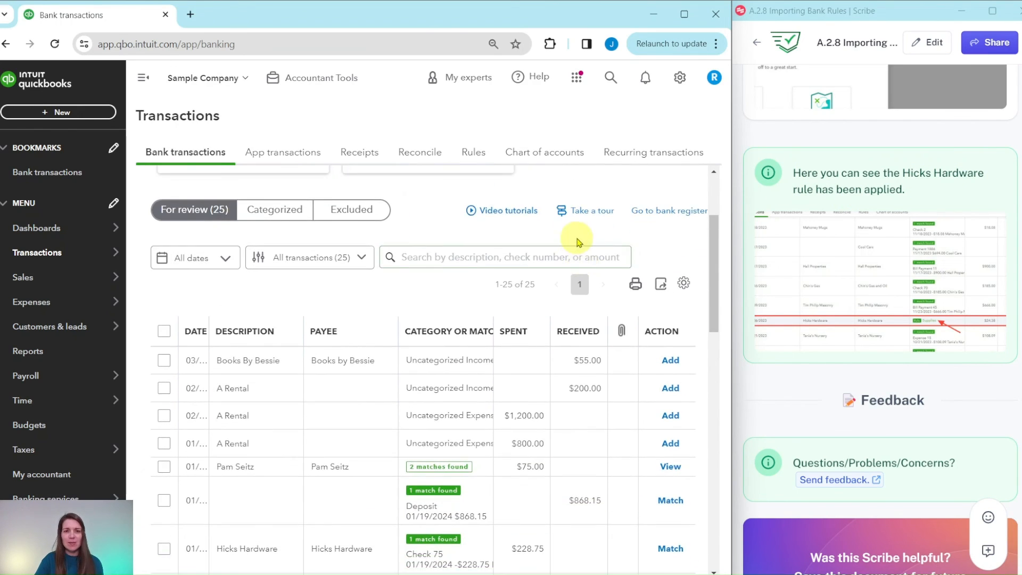
scroll(583, 248, down, 10)
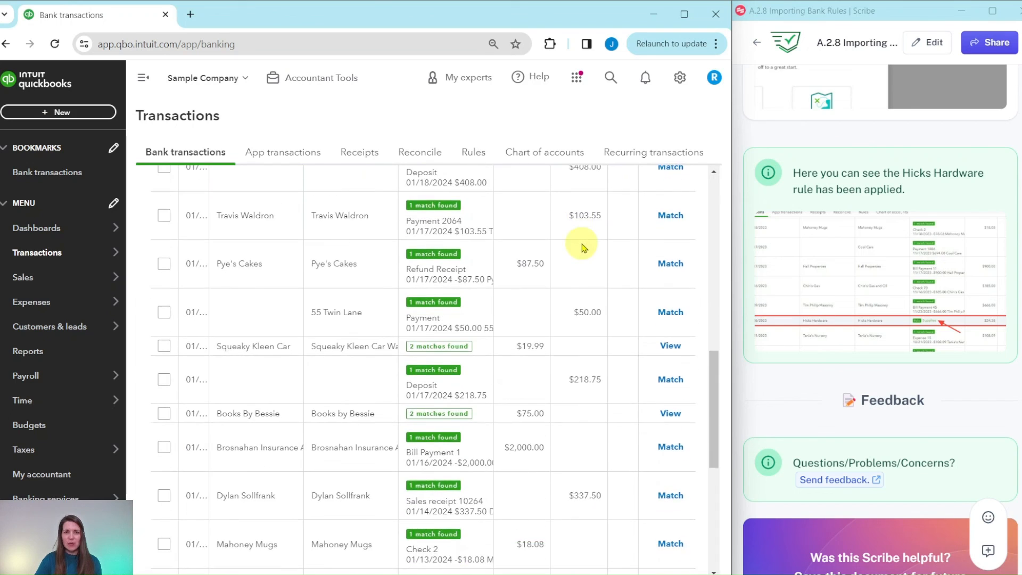